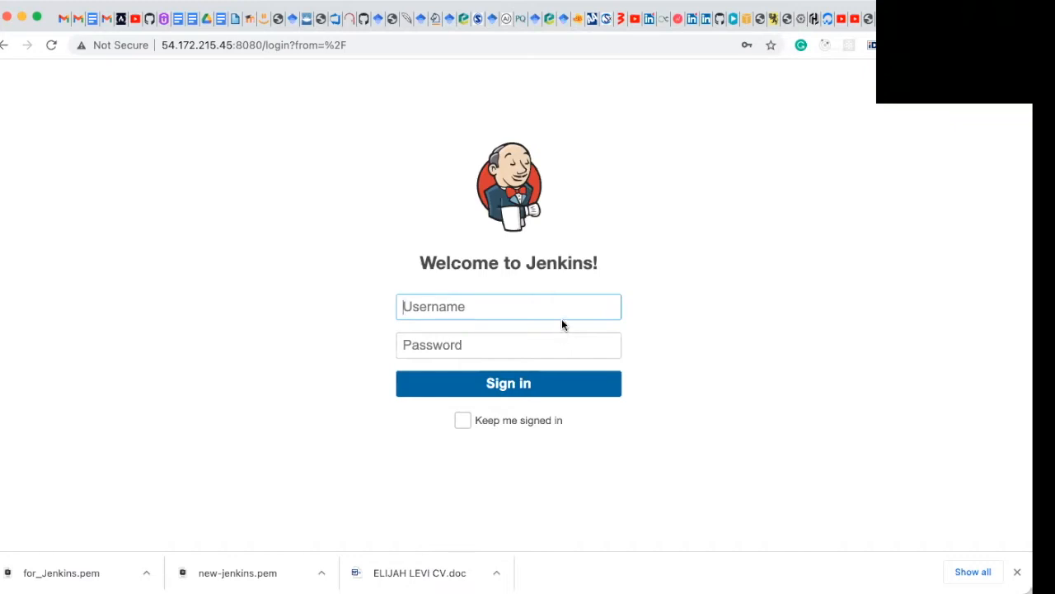
- Sign in to Jenkins with the saved username and account password
click(565, 309)
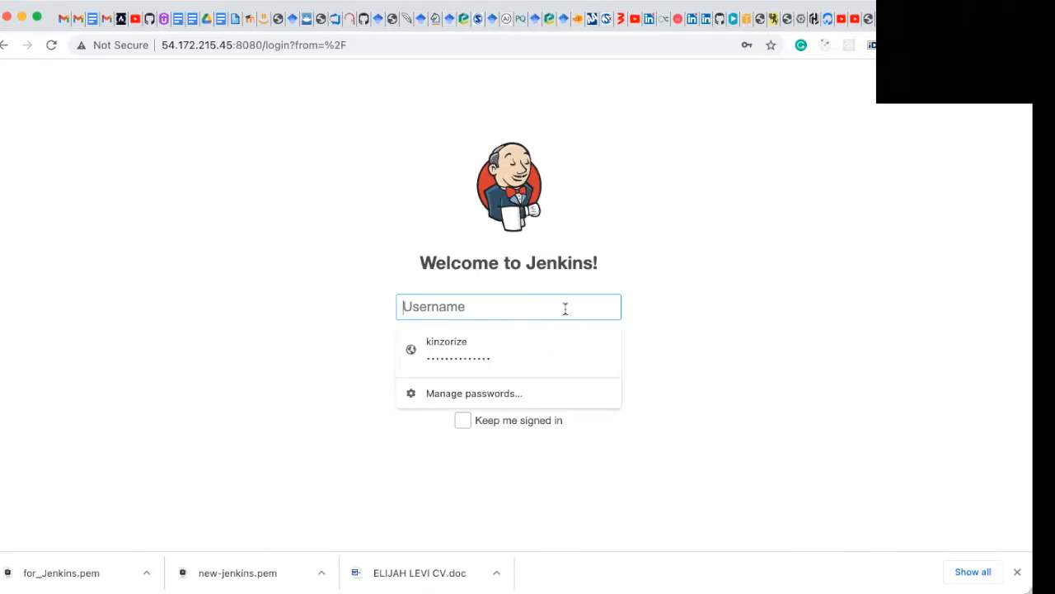
click(554, 342)
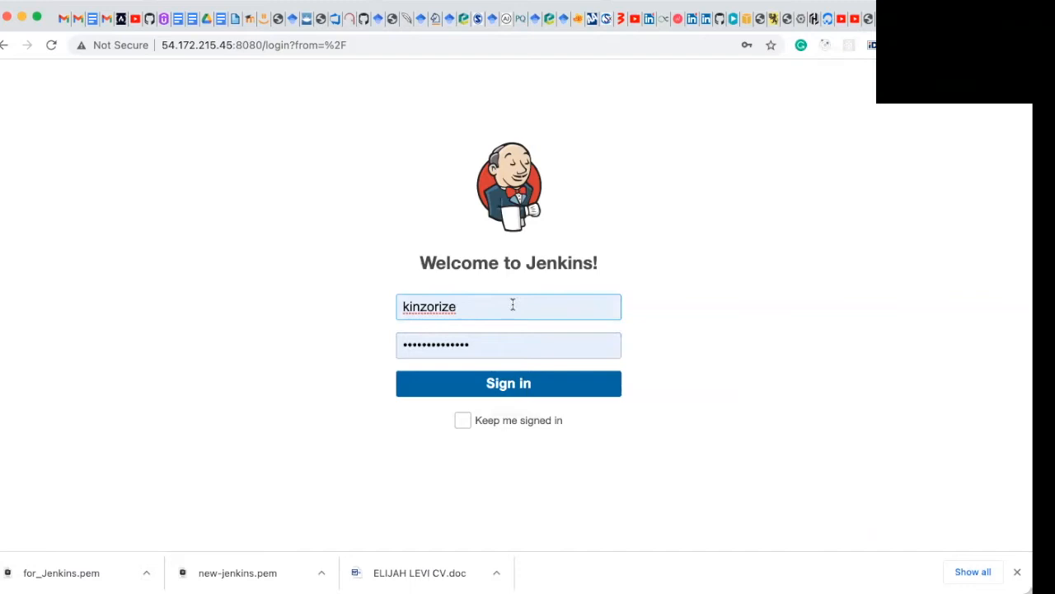
click(516, 385)
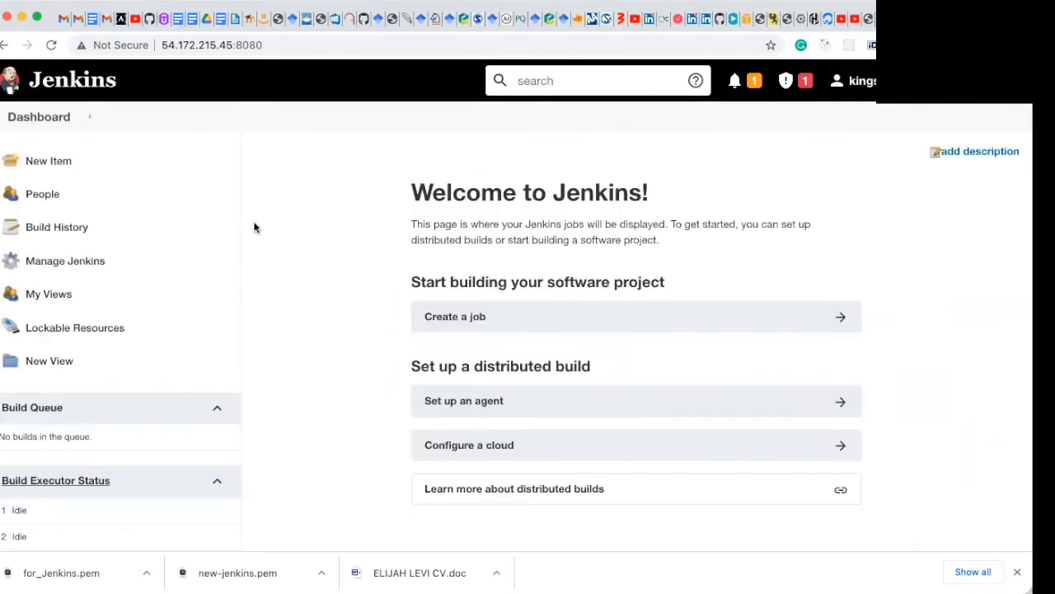
- Create a new Freestyle project named my_First_Jenkins_job
click(61, 169)
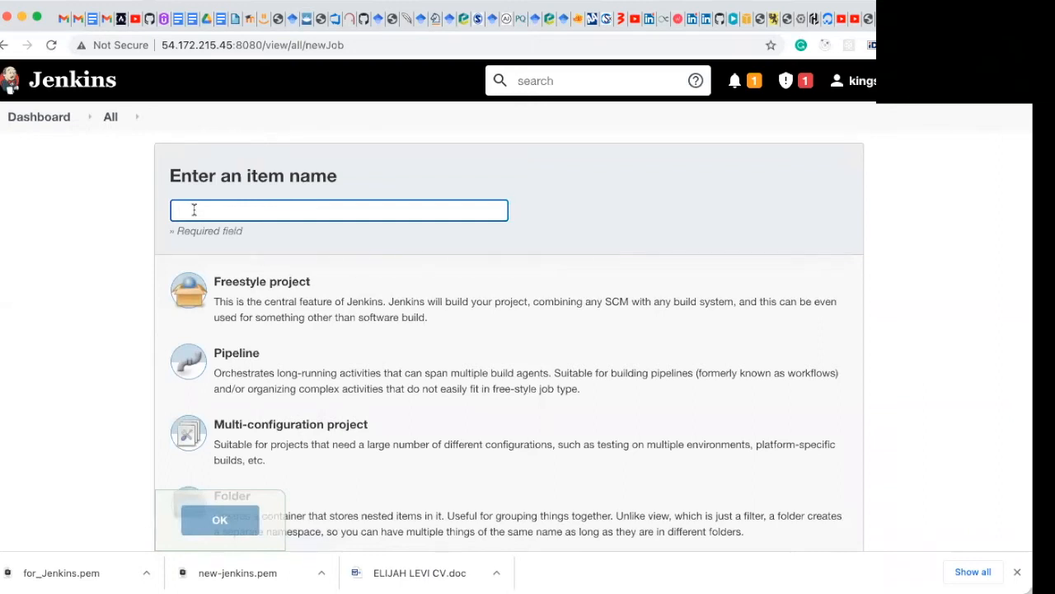
text(my)
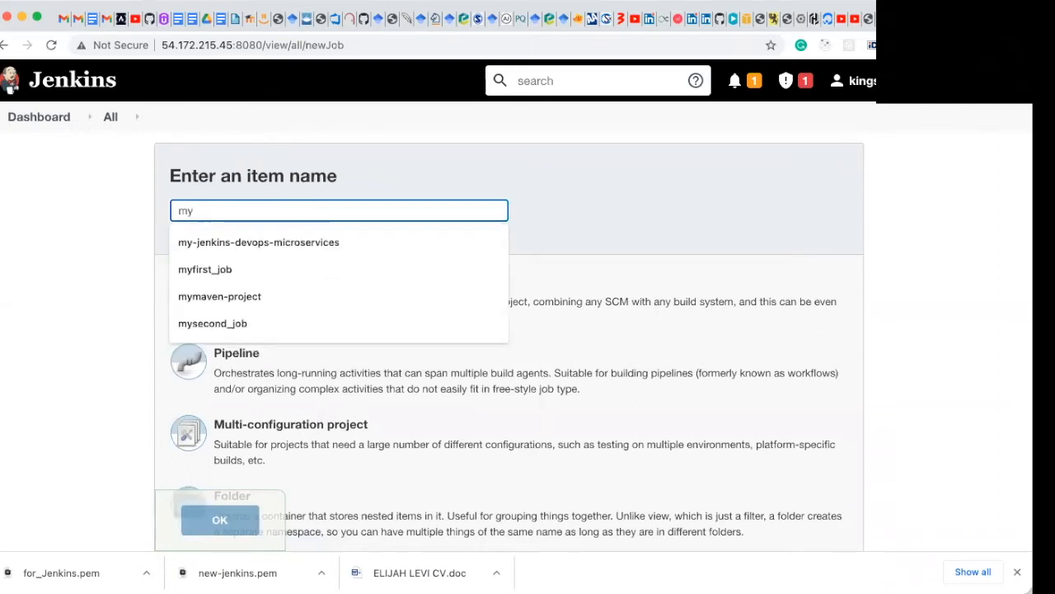
text(_)
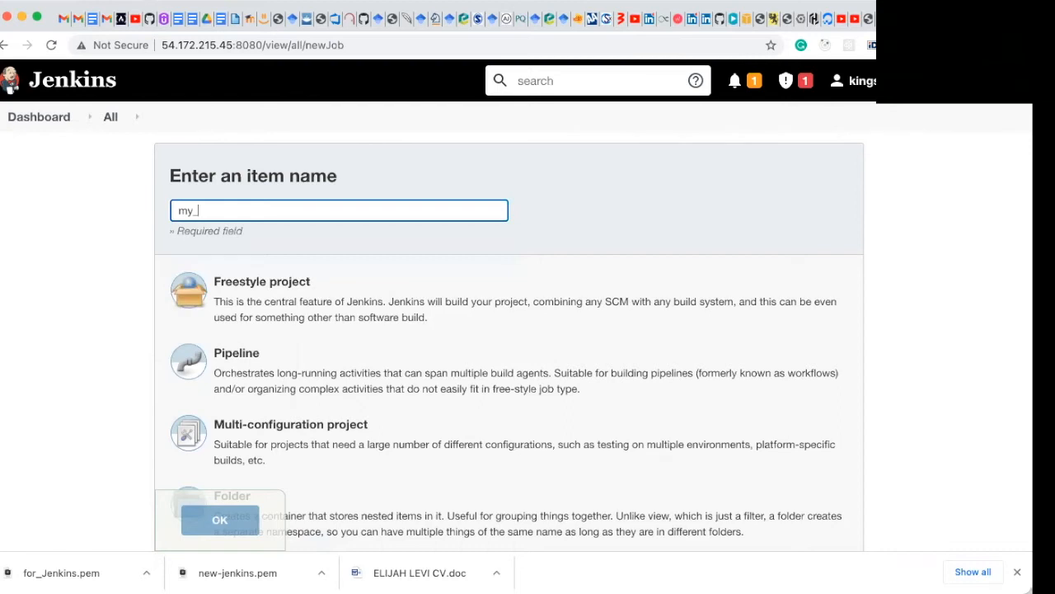
text(First_Jenkins_job)
click(287, 303)
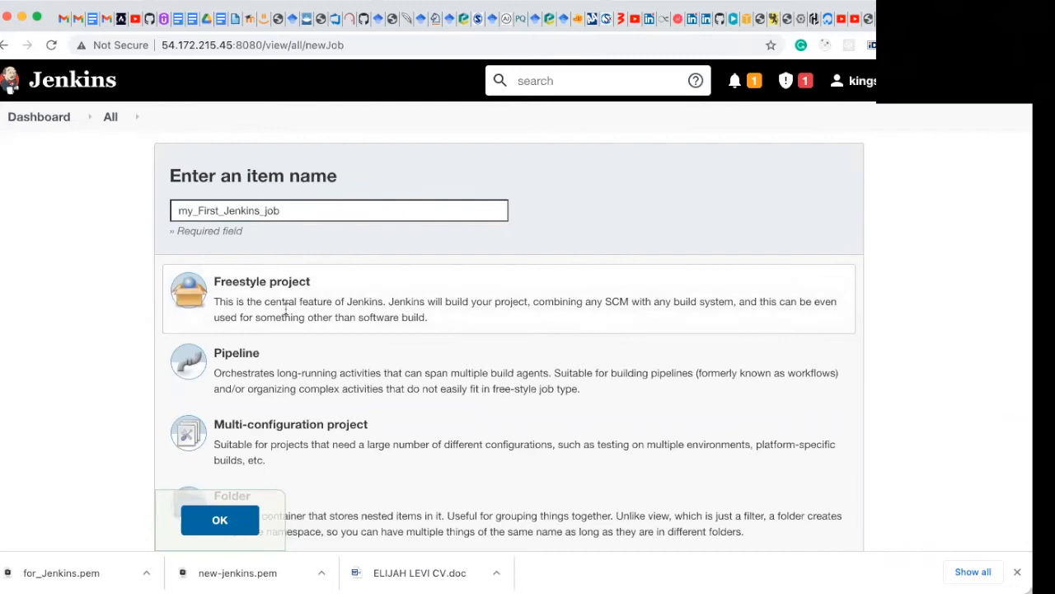
click(221, 520)
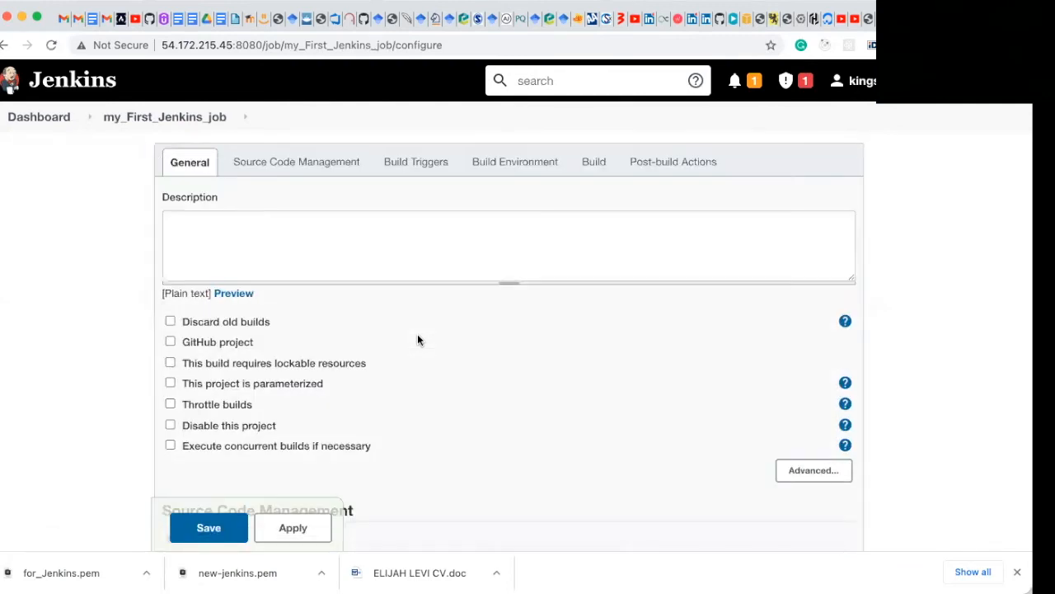
- Enter the project description "This is my first Jenkins job on AWS EC2 instances", with Jenkins capitalized
click(330, 263)
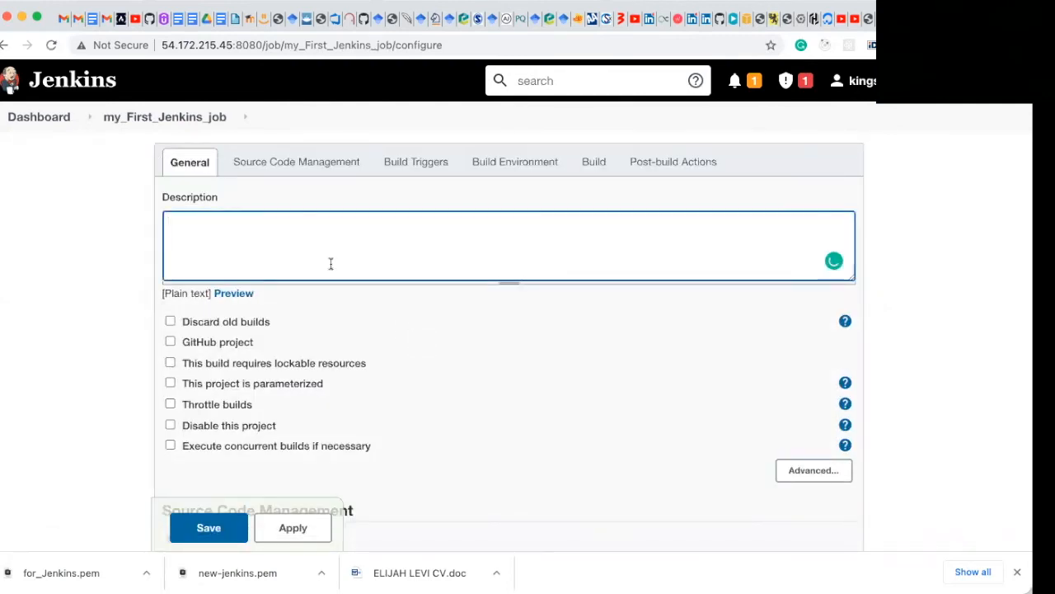
text(This i)
text(s nt)
key(BackSpace)
key(BackSpace)
key(BackSpace)
text(my first jenkins jo)
key(BackSpace)
key(BackSpace)
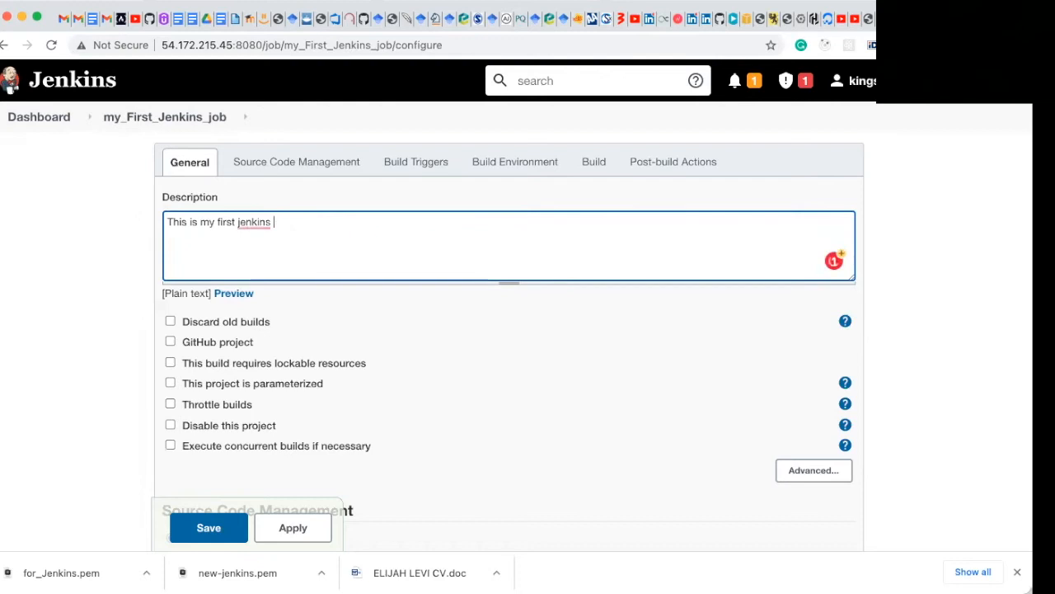
text(job on AWS EC2 instances)
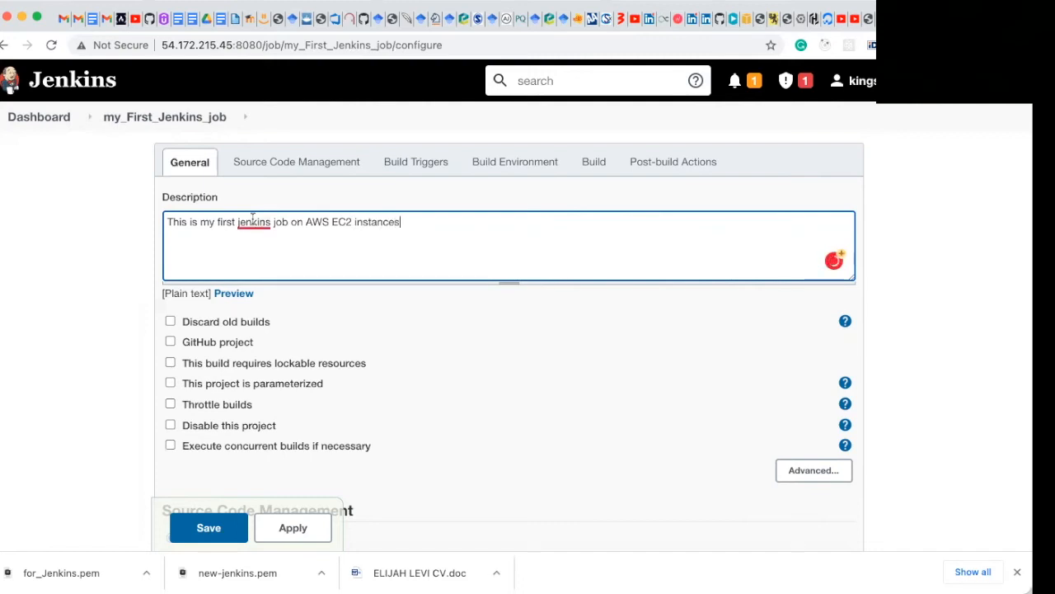
mouse_move(253, 216)
click(259, 264)
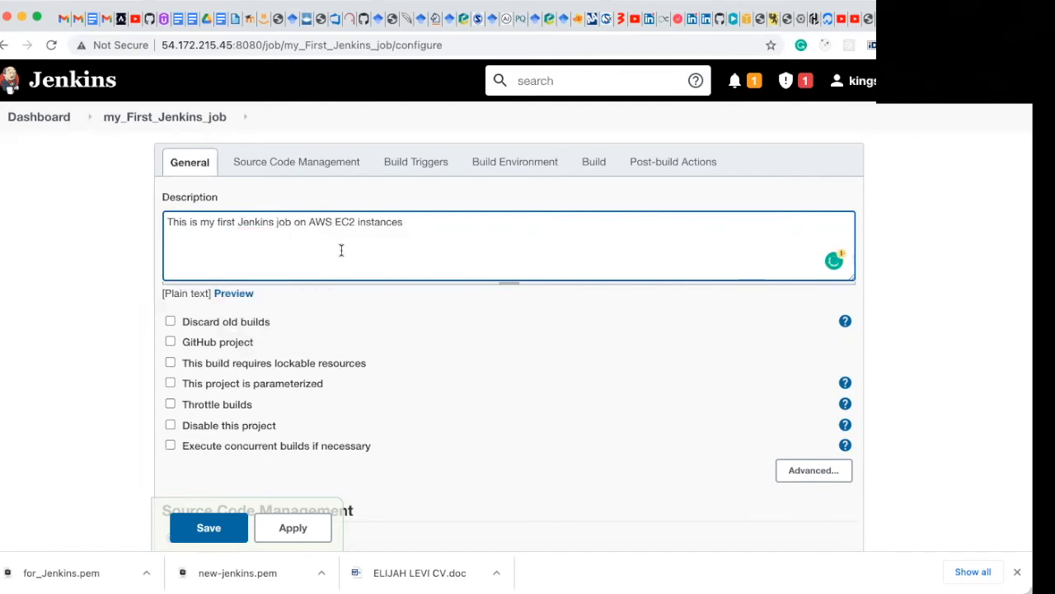
- Add an Execute shell build step to the job's Build section
scroll(358, 257, down, 5)
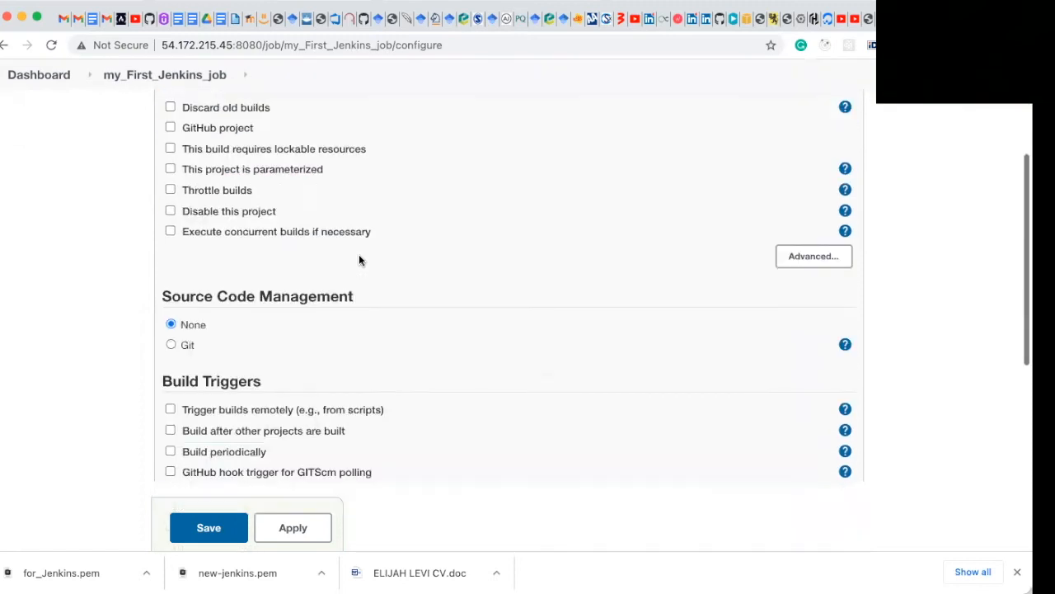
scroll(358, 260, down, 10)
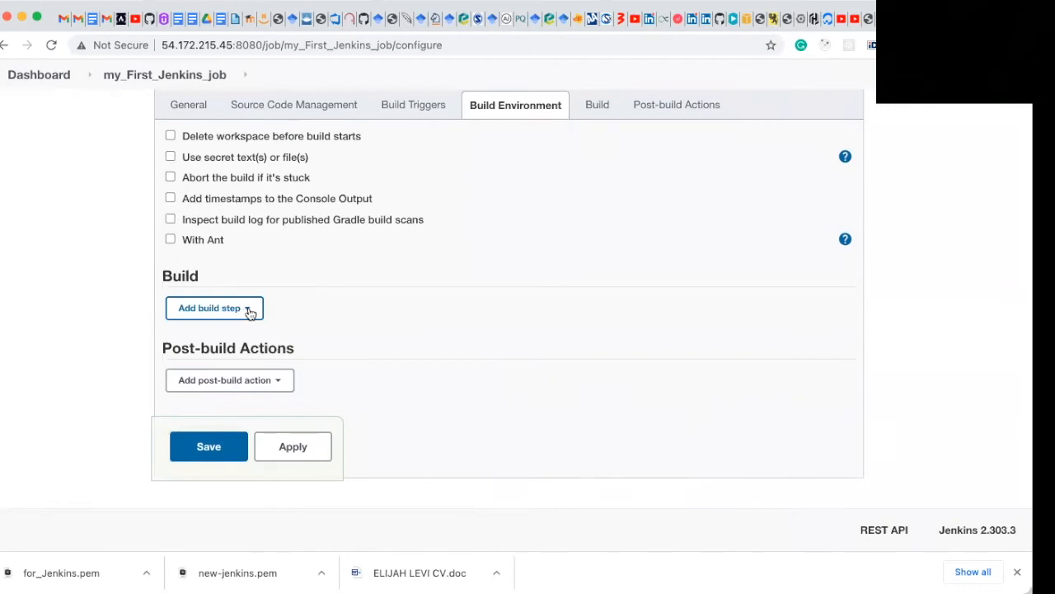
click(250, 312)
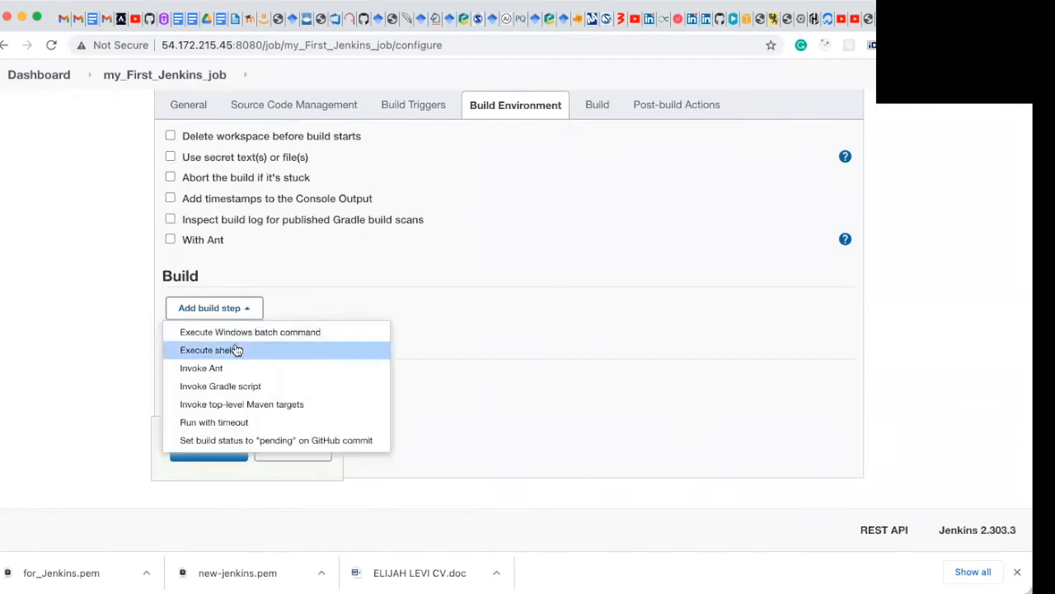
click(238, 353)
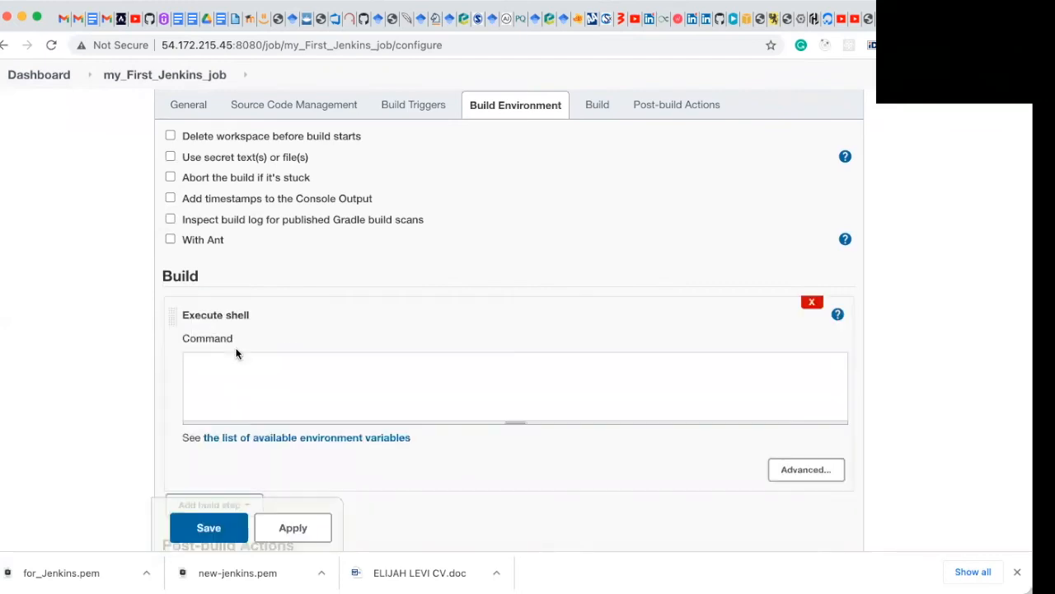
- Set the shell command to echo "This is my first Jenkins job on AWS EC2 linux instance: $(date +%D) : $(date +%T)"
click(243, 367)
text(echo)
text("This is my first Jenkins job on)
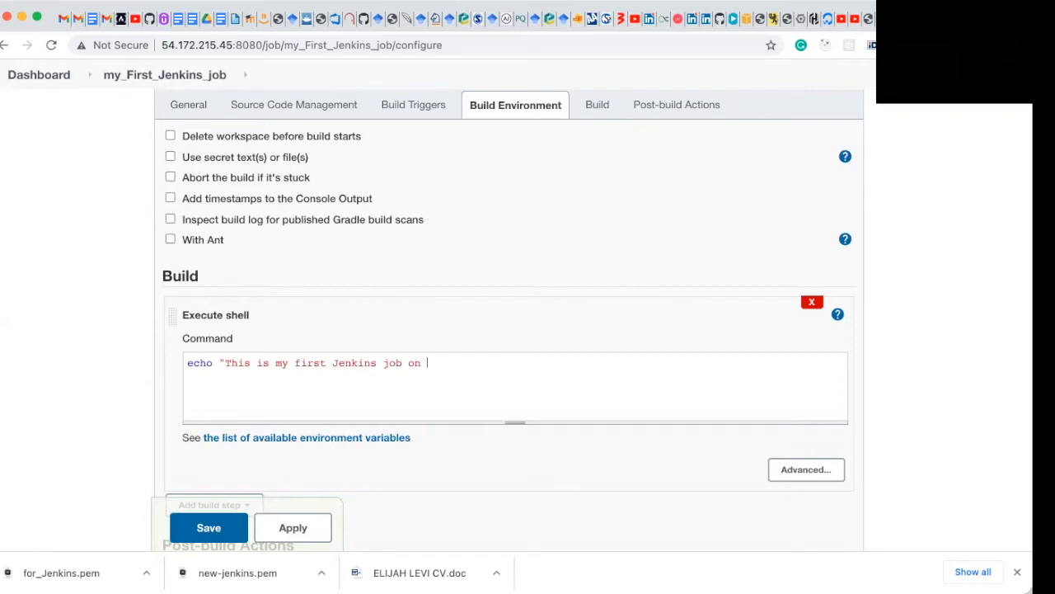
text(AWS )
text(isd)
key(BackSpace)
key(BackSpace)
key(BackSpace)
text(EC2 linux instanxe)
key(BackSpace)
key(BackSpace)
text(ce )
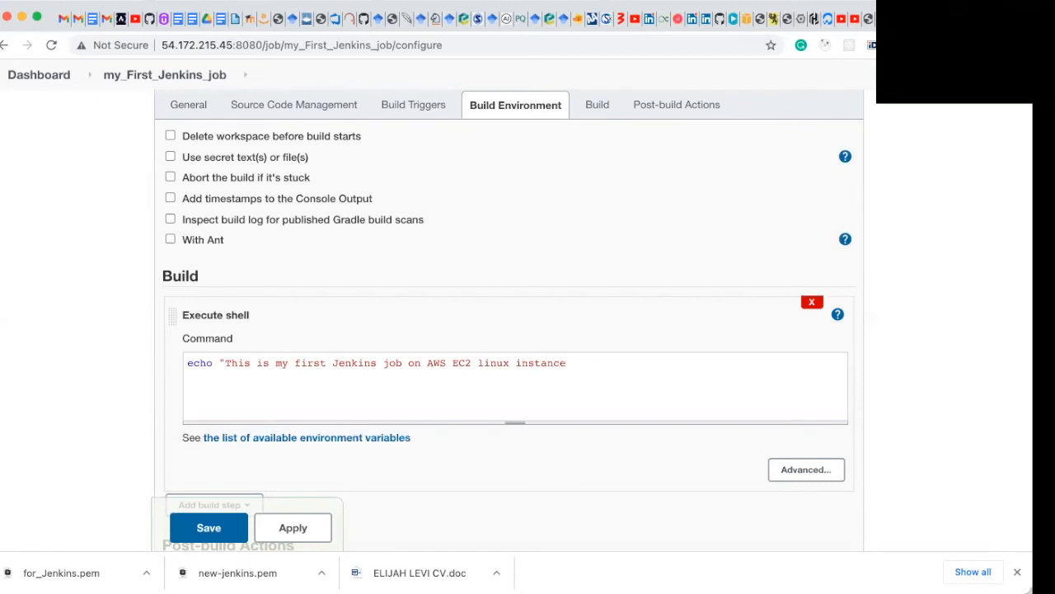
text(: $(date)
text(+%D) : $*)
key(BackSpace)
text((date +%T)
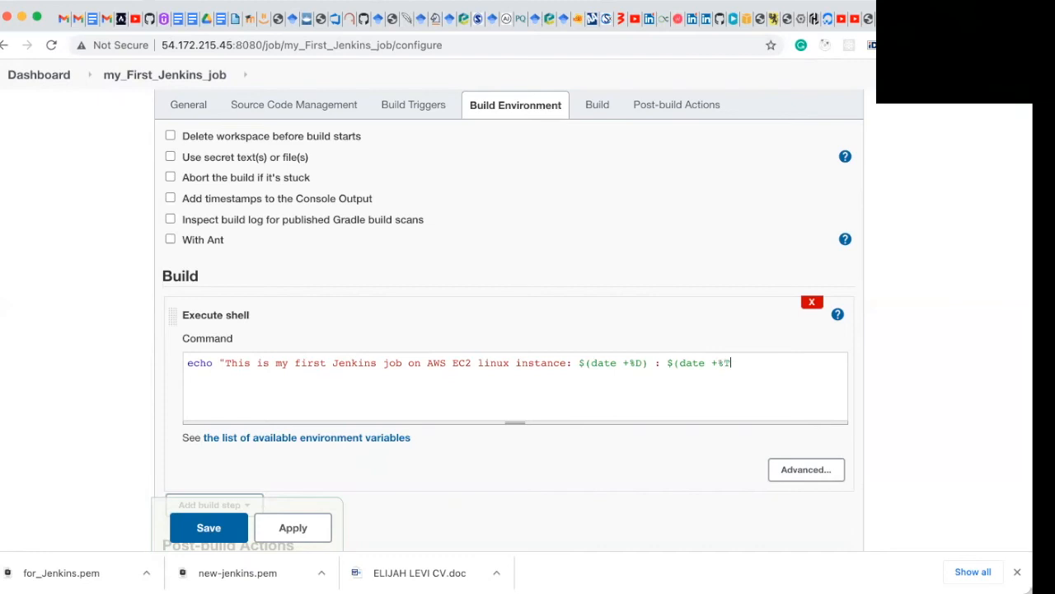
text()")
- Apply and save the job configuration
scroll(298, 448, down, 1)
click(300, 529)
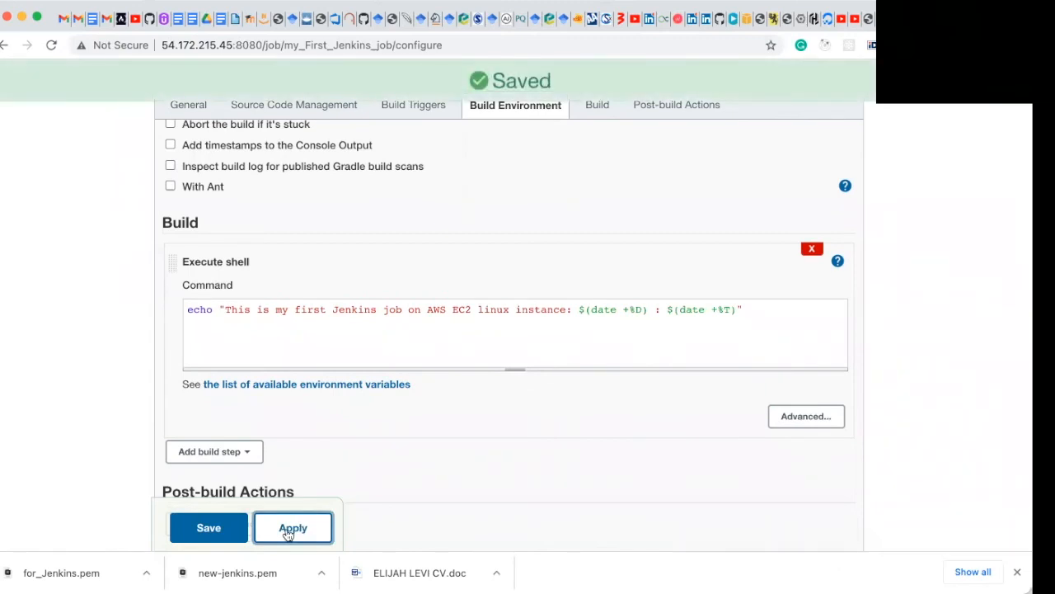
click(229, 534)
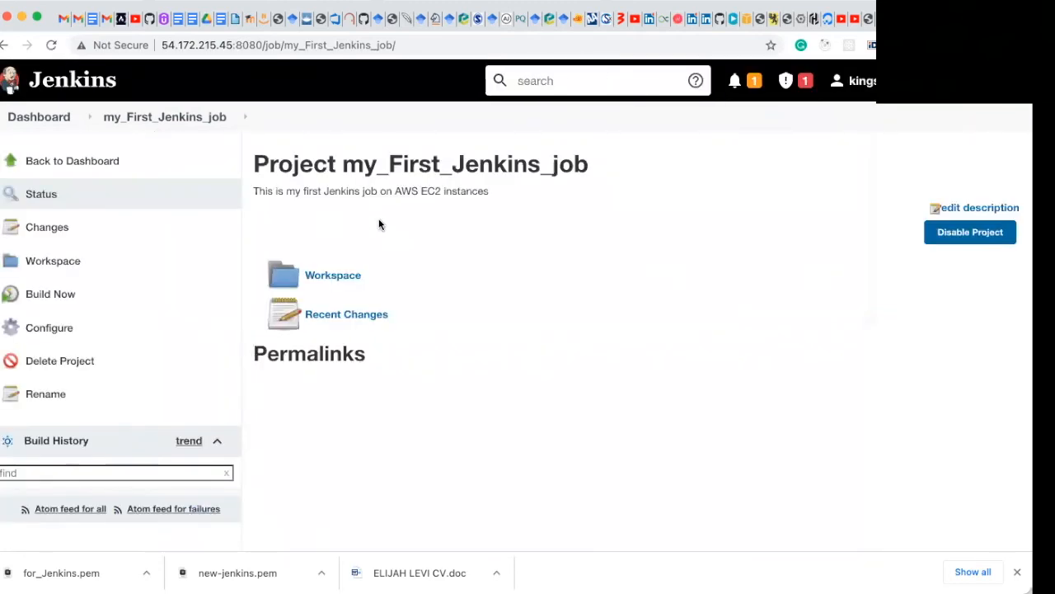
- Run a build of the job and open the console output of build #1
click(79, 304)
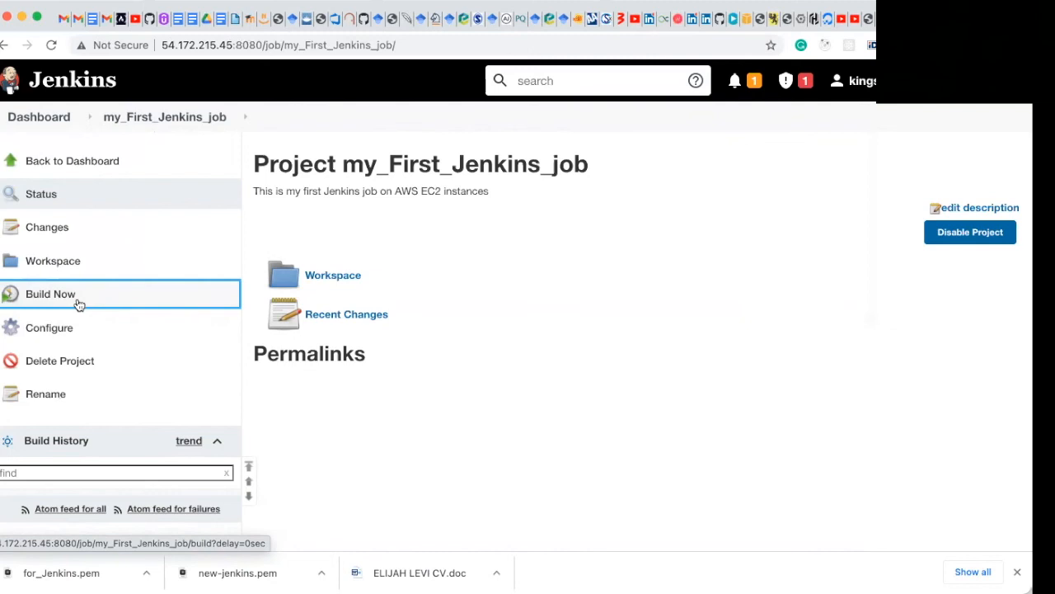
scroll(69, 382, down, 1)
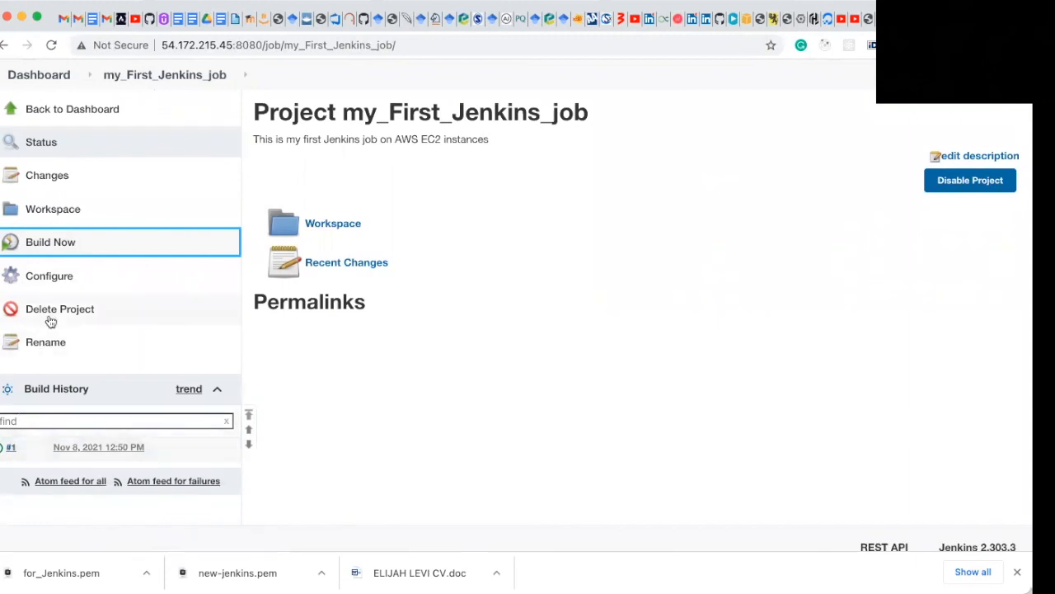
click(11, 449)
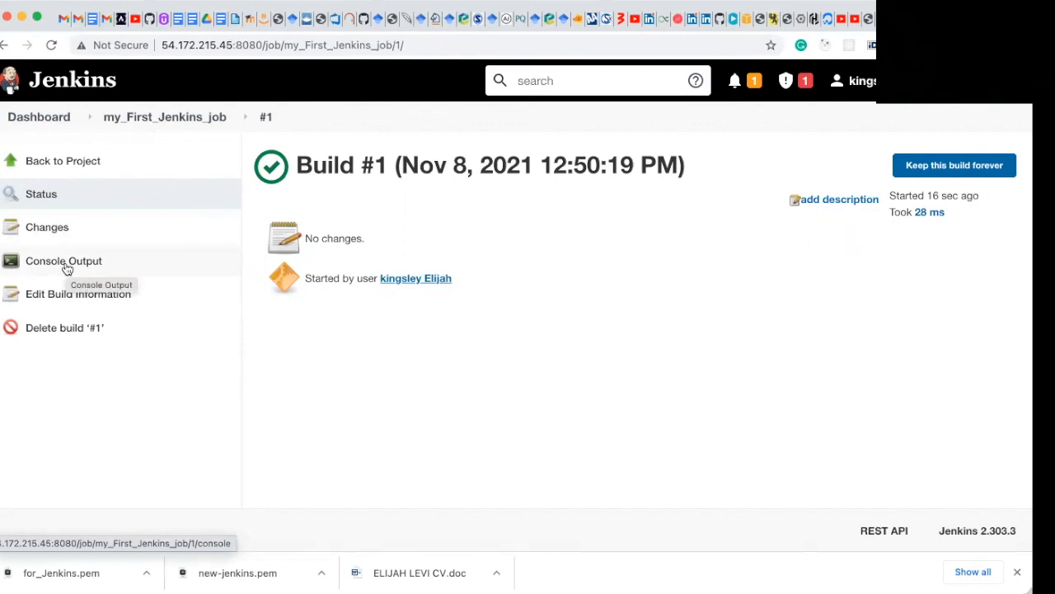
click(67, 269)
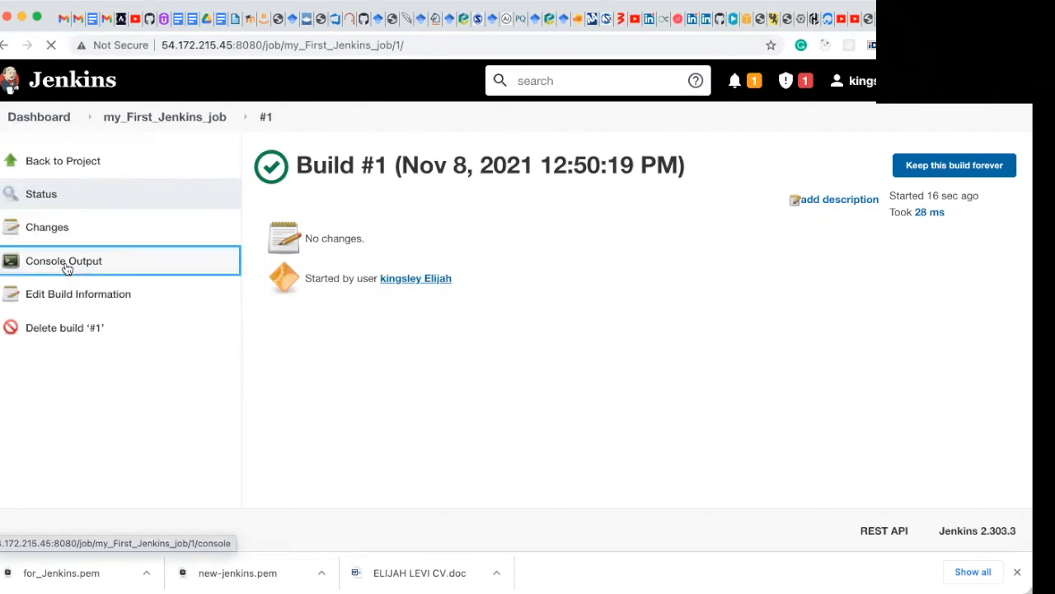